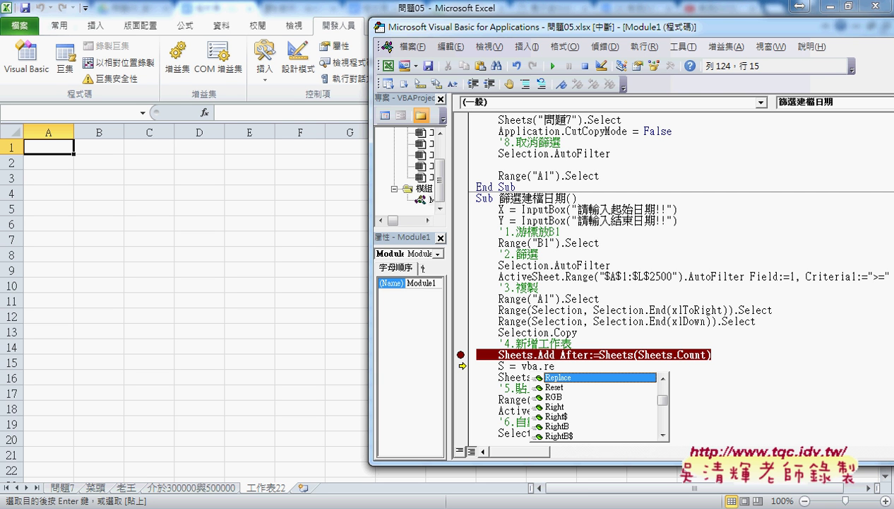
- Autocomplete the line to S = vba.Replace and bring up the F1 help topic for Replace
{"action": "key", "text": "Left"}
{"action": "key", "text": "Tab"}
{"action": "key", "text": "Left"}
{"action": "key", "text": "Left"}
{"action": "key", "text": "Left"}
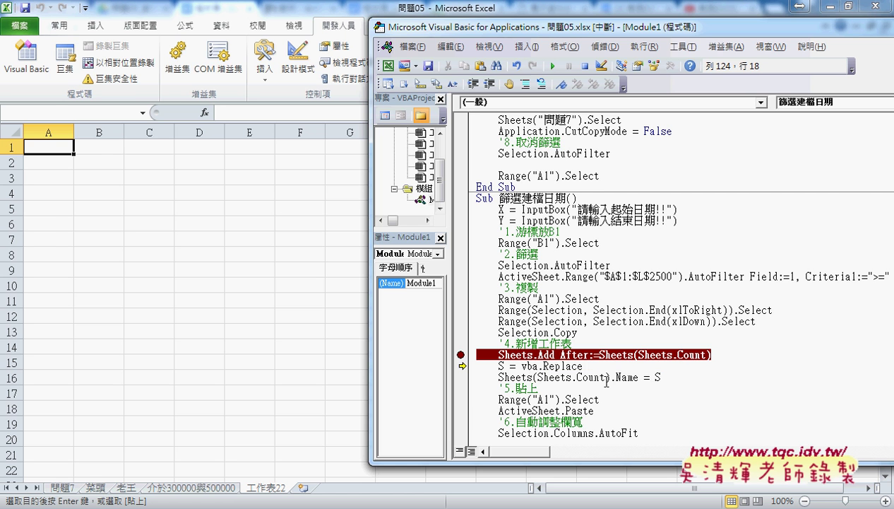
{"action": "key", "text": "F1"}
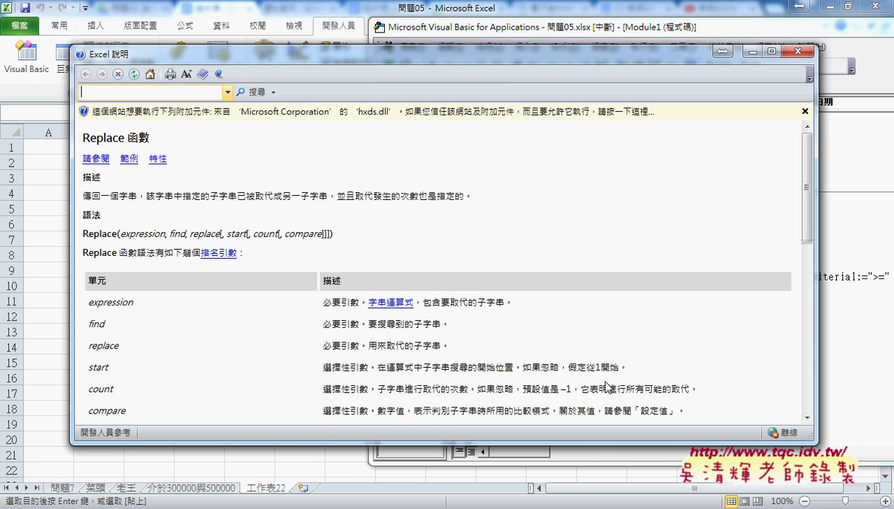
- Allow the blocked ActiveX help control to run so the Replace page displays fully
{"action": "left_click", "coordinate": [502, 115]}
{"action": "left_click", "coordinate": [509, 122]}
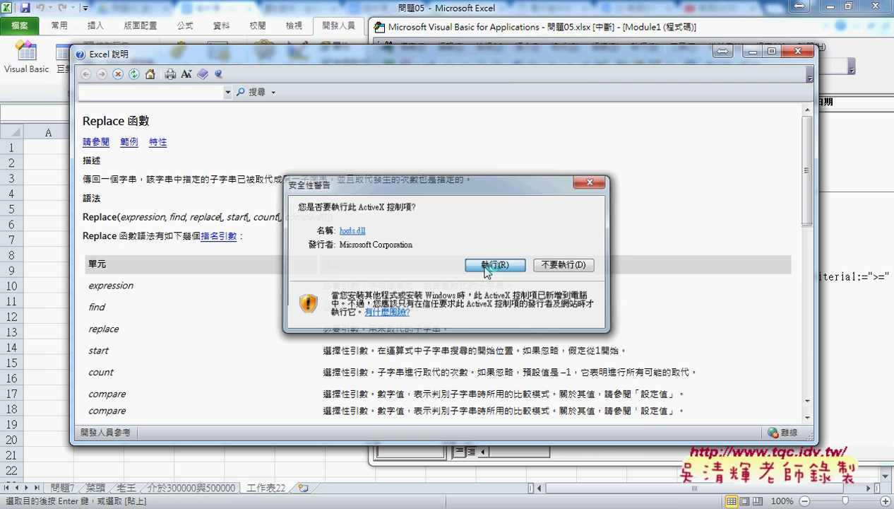
{"action": "left_click", "coordinate": [485, 266]}
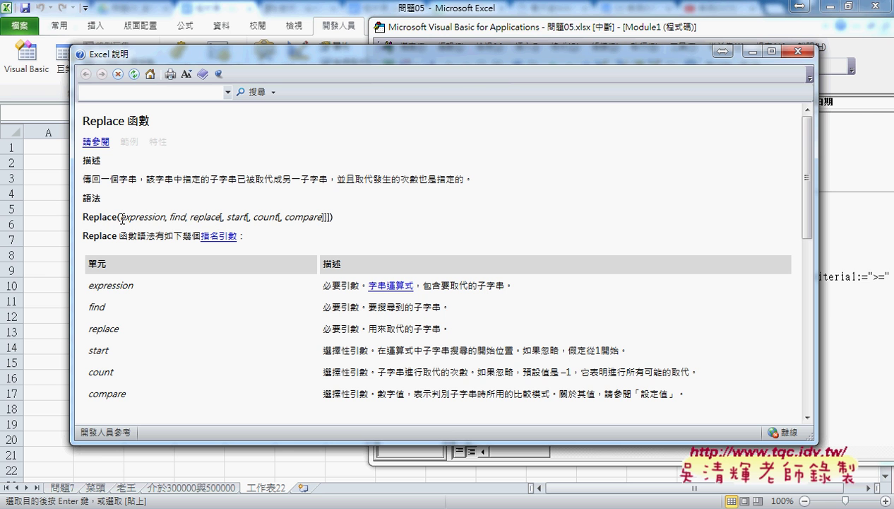
- Highlight Replace, expression, find and replace in the syntax line, with their required-argument notes
{"action": "left_click_drag", "start_coordinate": [84, 214], "coordinate": [115, 216]}
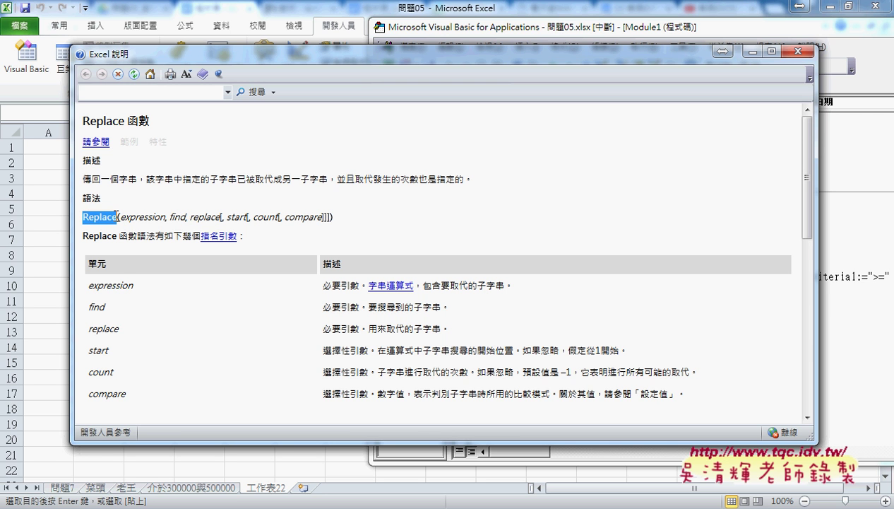
{"action": "left_click", "coordinate": [137, 215]}
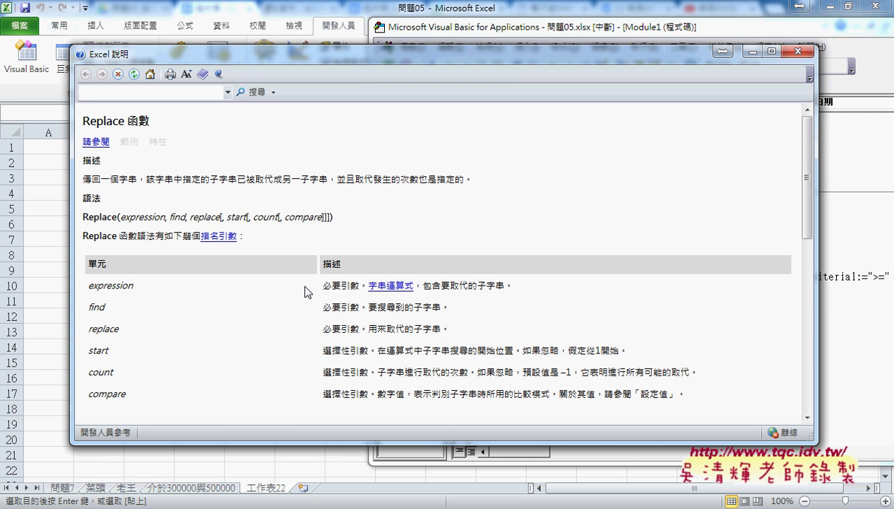
{"action": "left_click_drag", "start_coordinate": [323, 285], "coordinate": [362, 285]}
{"action": "left_click_drag", "start_coordinate": [170, 216], "coordinate": [179, 217]}
{"action": "left_click_drag", "start_coordinate": [332, 306], "coordinate": [359, 306]}
{"action": "left_click_drag", "start_coordinate": [201, 217], "coordinate": [212, 216]}
- Highlight the replace argument row and the optional start argument with its note
{"action": "double_click", "coordinate": [102, 328]}
{"action": "left_click_drag", "start_coordinate": [322, 328], "coordinate": [359, 329]}
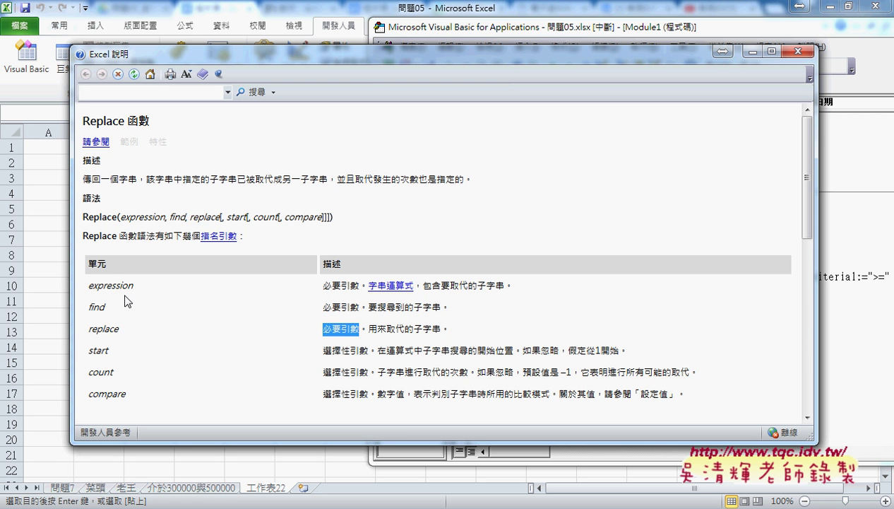
{"action": "left_click", "coordinate": [99, 304]}
{"action": "double_click", "coordinate": [99, 329]}
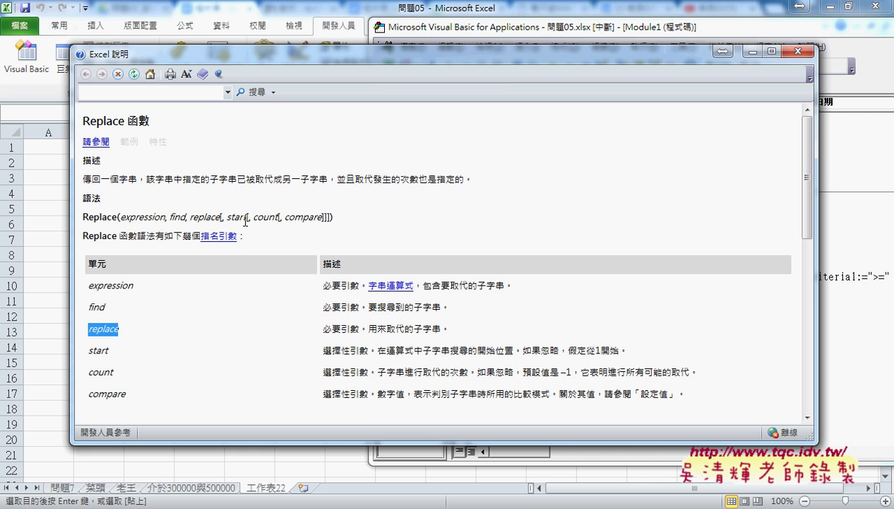
{"action": "left_click_drag", "start_coordinate": [221, 217], "coordinate": [246, 217]}
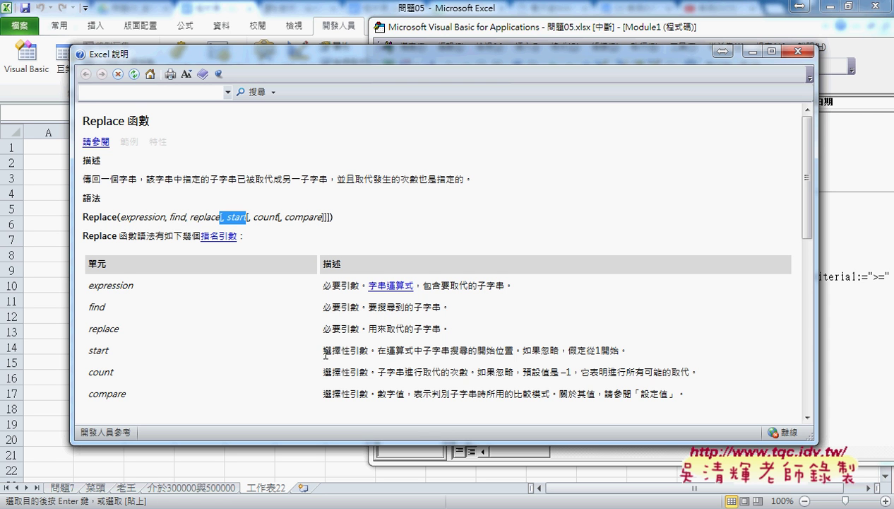
{"action": "left_click_drag", "start_coordinate": [323, 350], "coordinate": [367, 350]}
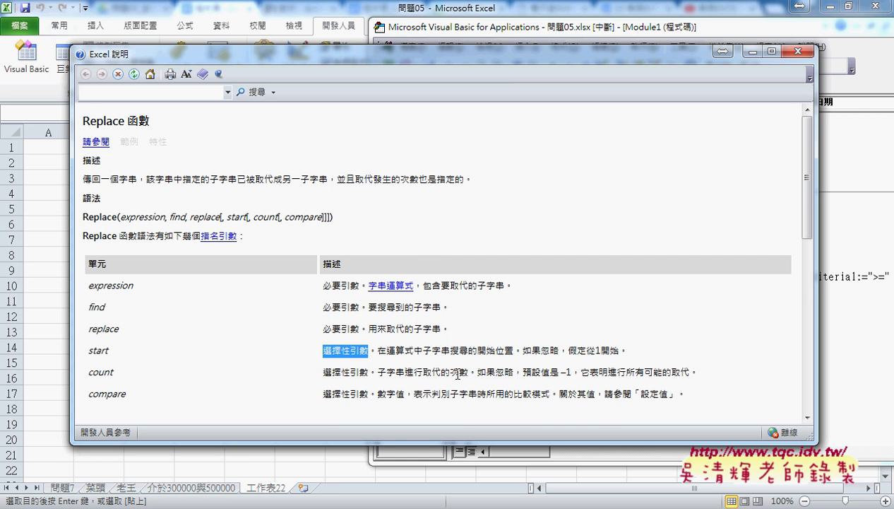
- Review the vbTextCompare/vbBinaryCompare constants and return values, then close the Replace help
{"action": "scroll", "coordinate": [458, 374], "scroll_direction": "down", "scroll_amount": 2}
{"action": "scroll", "coordinate": [458, 374], "scroll_direction": "down", "scroll_amount": 1}
{"action": "scroll", "coordinate": [458, 375], "scroll_direction": "down", "scroll_amount": 2}
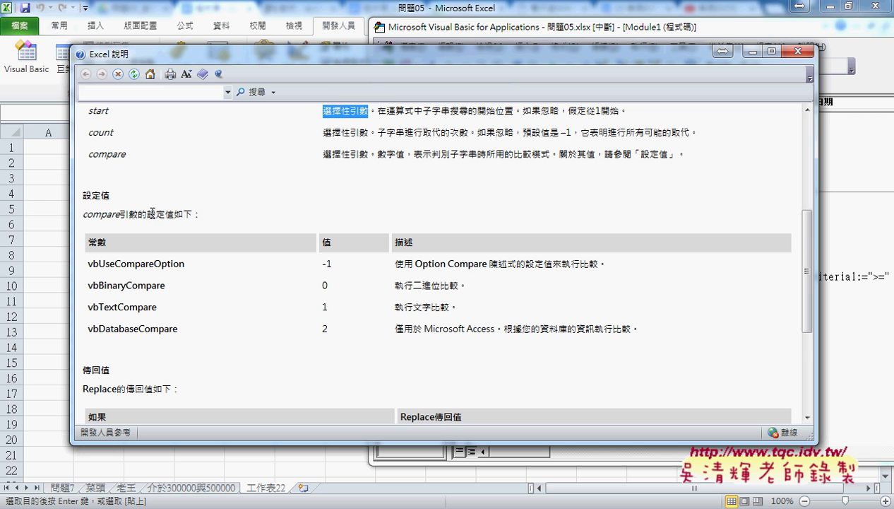
{"action": "left_click", "coordinate": [122, 306]}
{"action": "double_click", "coordinate": [122, 306]}
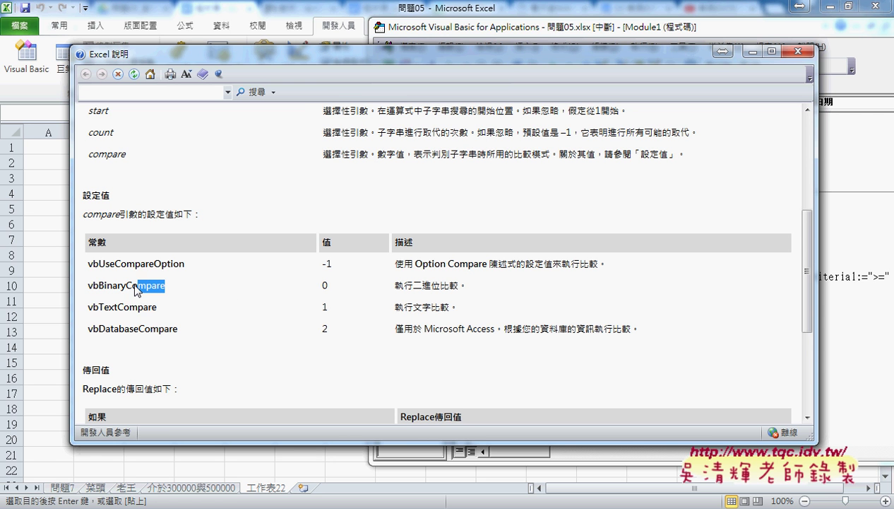
{"action": "left_click_drag", "start_coordinate": [165, 286], "coordinate": [87, 285]}
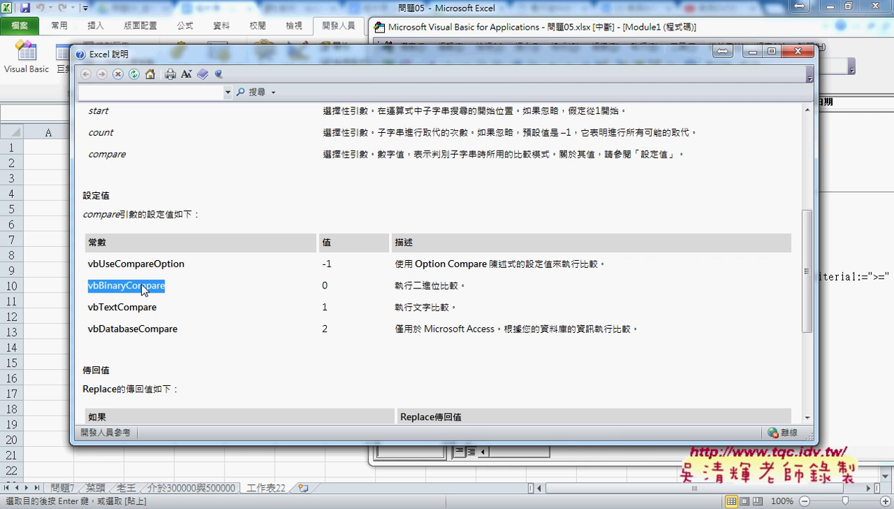
{"action": "scroll", "coordinate": [143, 290], "scroll_direction": "down", "scroll_amount": 5}
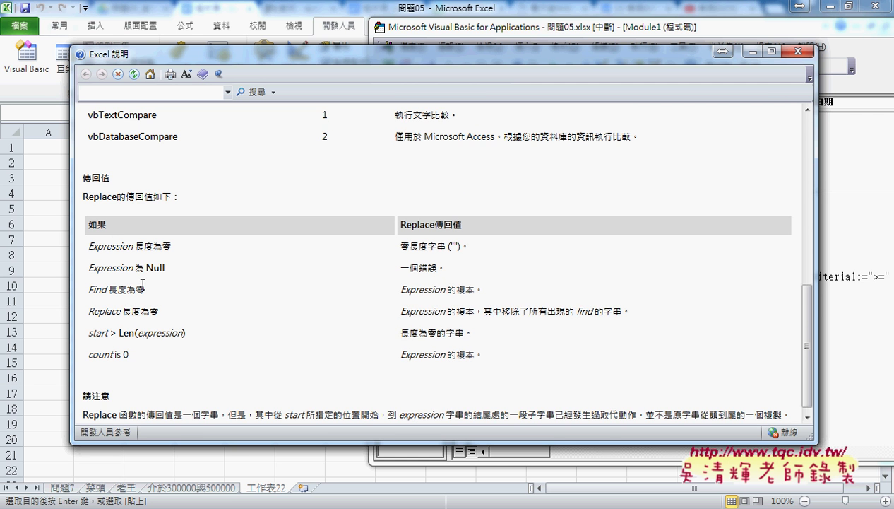
{"action": "scroll", "coordinate": [142, 283], "scroll_direction": "down", "scroll_amount": 1}
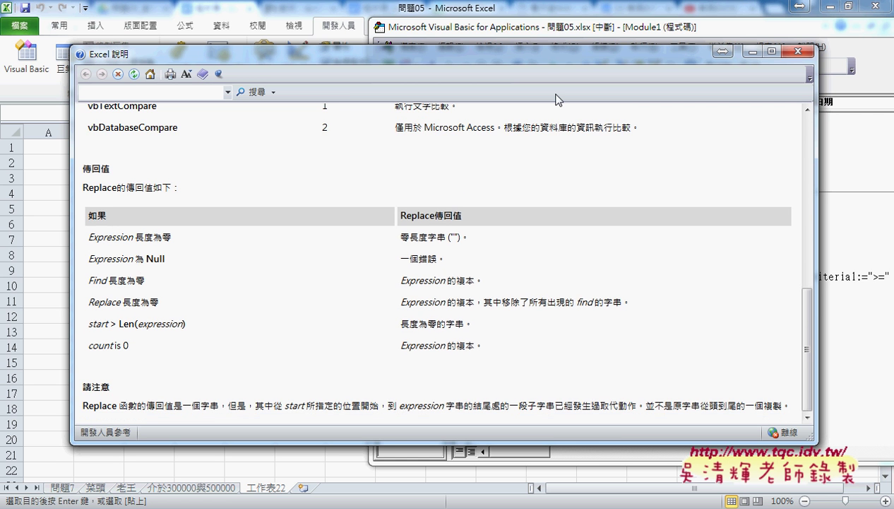
{"action": "left_click", "coordinate": [796, 53]}
{"action": "left_click", "coordinate": [585, 367]}
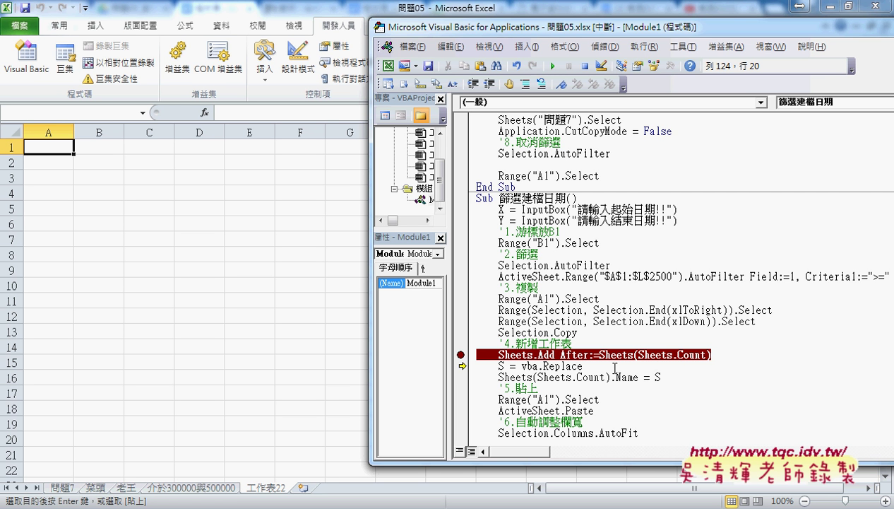
- Change the line to S = Replace("介於" & X & "與" & Y, "/", "_")
{"action": "type", "text": "("}
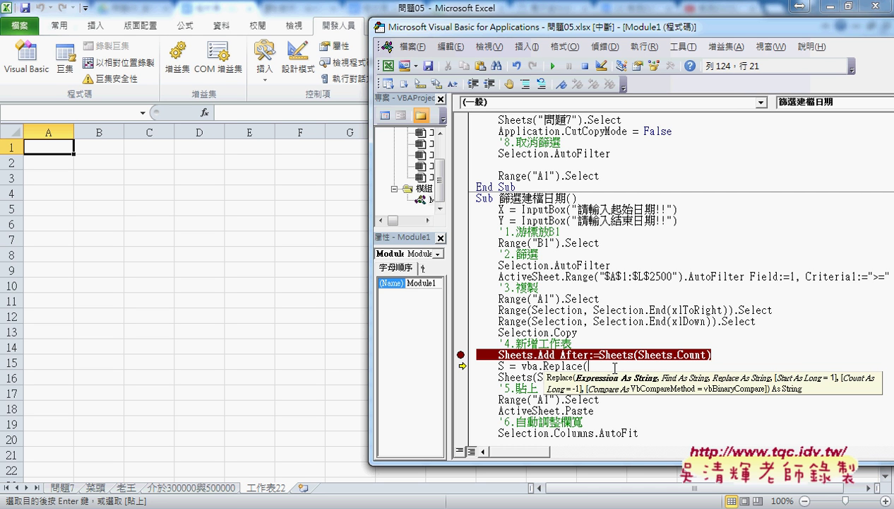
{"action": "key", "text": "BackSpace"}
{"action": "key", "text": "BackSpace"}
{"action": "key", "text": "BackSpace"}
{"action": "key", "text": "BackSpace"}
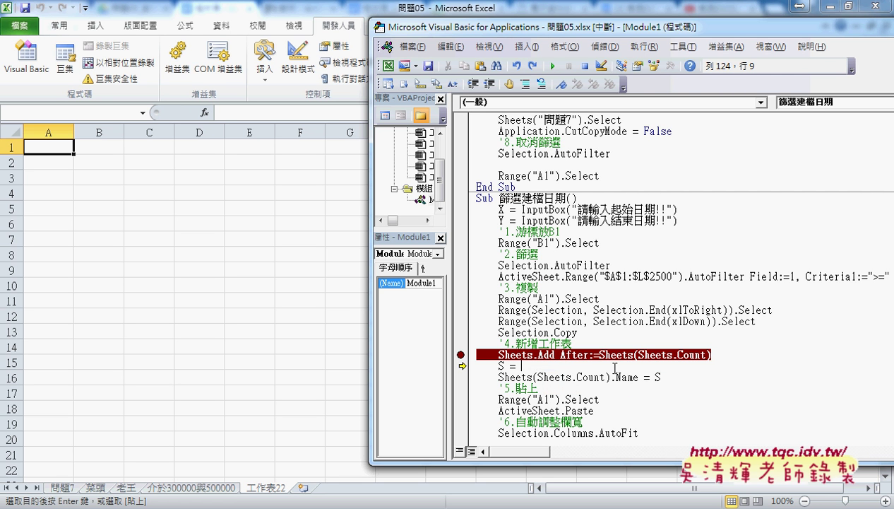
{"action": "type", "text": "Replace"}
{"action": "type", "text": "(\"介於\" & X & \"與\" & Y, \"/\", \"_\")"}
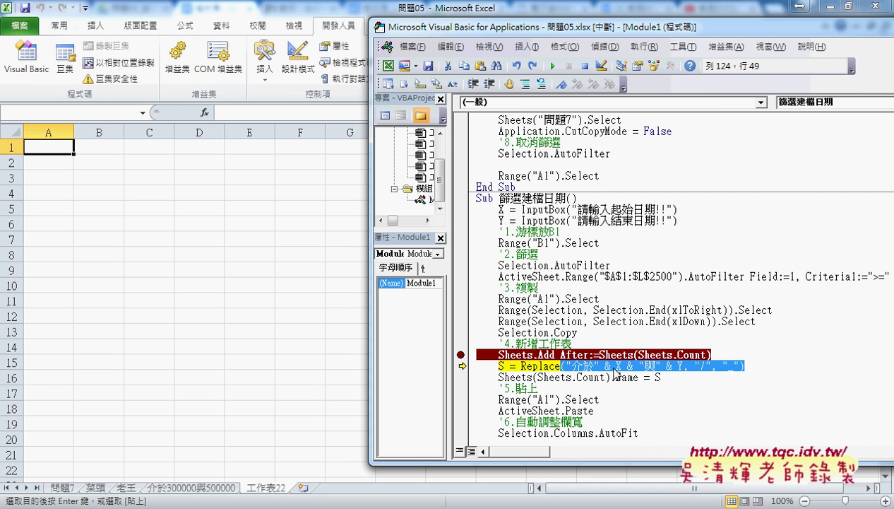
- Highlight each Replace argument (the X/Y text, "/" and "_"), then execute the line
{"action": "left_click", "coordinate": [617, 373]}
{"action": "left_click_drag", "start_coordinate": [565, 366], "coordinate": [683, 368]}
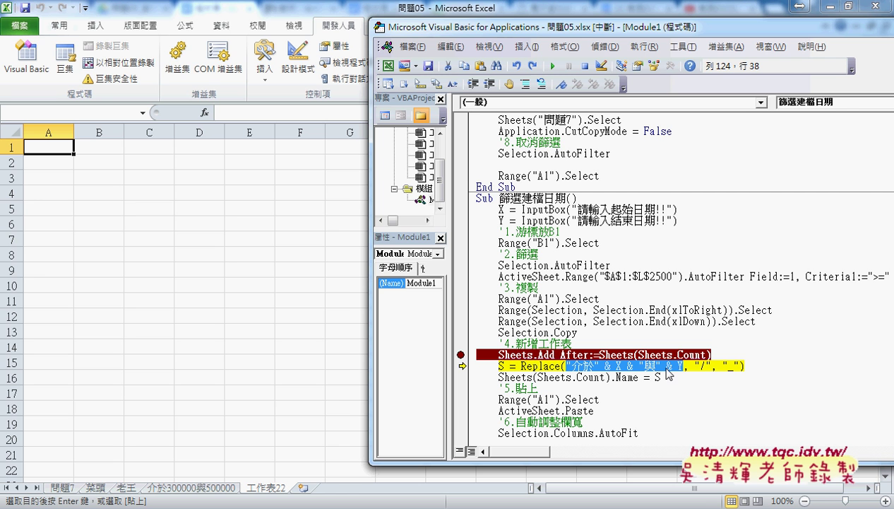
{"action": "mouse_move", "coordinate": [664, 373]}
{"action": "left_click_drag", "start_coordinate": [695, 366], "coordinate": [738, 366]}
{"action": "left_click_drag", "start_coordinate": [684, 366], "coordinate": [567, 366]}
{"action": "left_click_drag", "start_coordinate": [721, 366], "coordinate": [740, 366]}
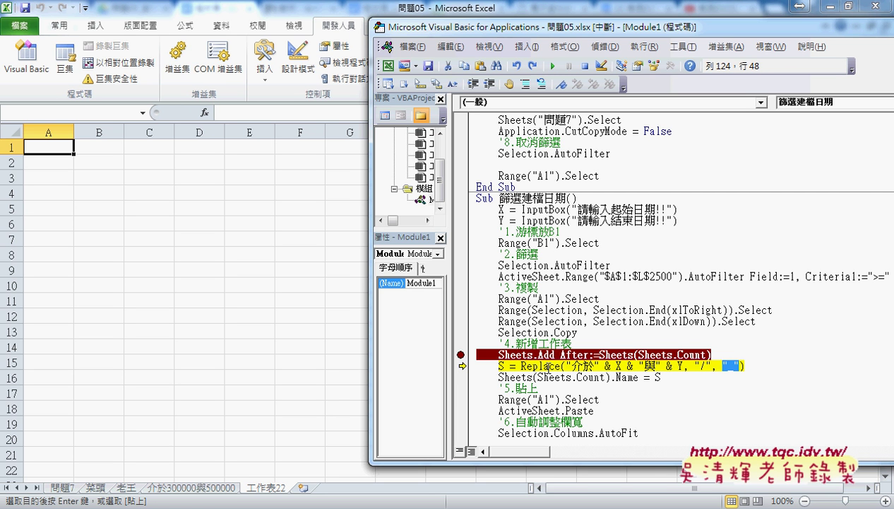
{"action": "key", "text": "F8"}
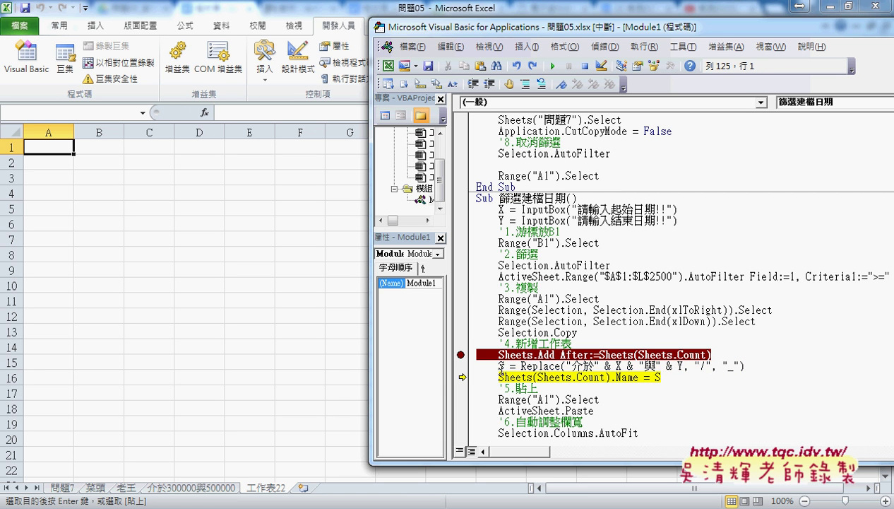
- Execute Sheets(Sheets.Count).Name = S, renaming the new sheet 介於2008_1_1與2008_3_31
{"action": "mouse_move", "coordinate": [500, 366]}
{"action": "key", "text": "F8"}
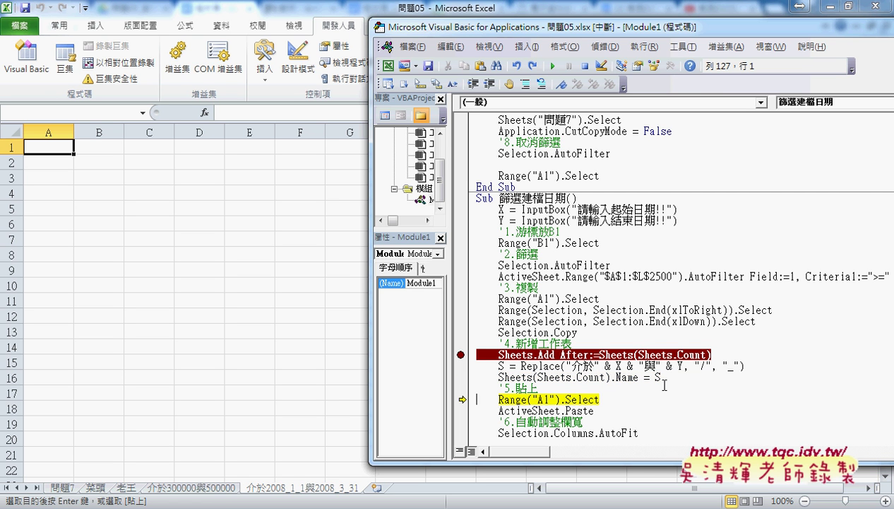
{"action": "left_click_drag", "start_coordinate": [651, 383], "coordinate": [662, 381]}
{"action": "left_click_drag", "start_coordinate": [509, 368], "coordinate": [497, 371]}
{"action": "left_click_drag", "start_coordinate": [354, 498], "coordinate": [240, 480]}
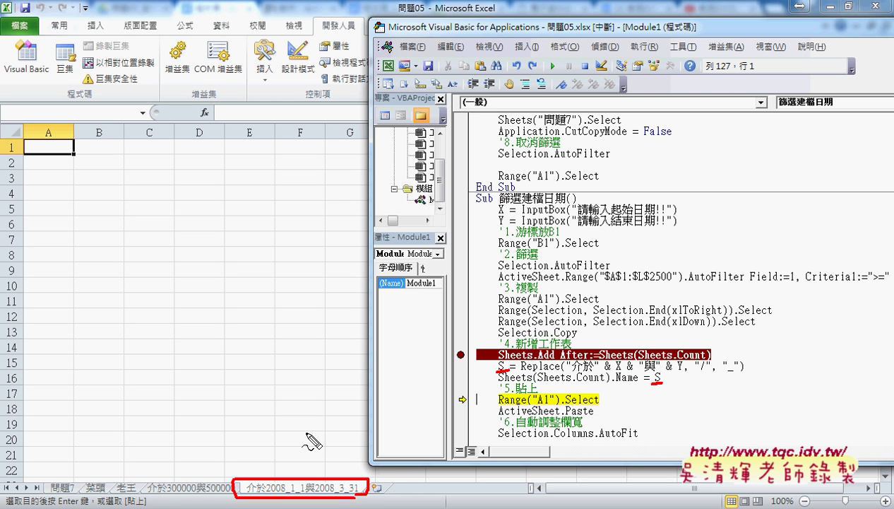
{"action": "left_click_drag", "start_coordinate": [306, 432], "coordinate": [297, 452]}
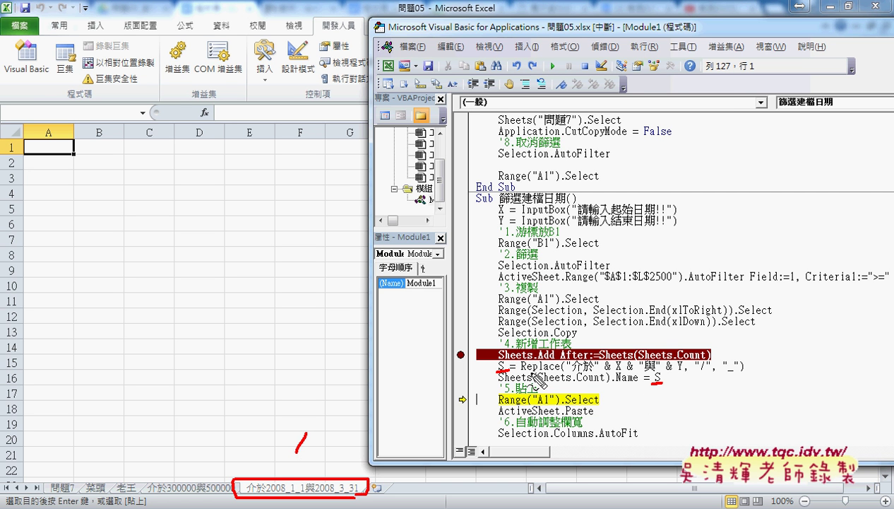
{"action": "left_click_drag", "start_coordinate": [521, 370], "coordinate": [554, 372]}
{"action": "key", "text": "Escape"}
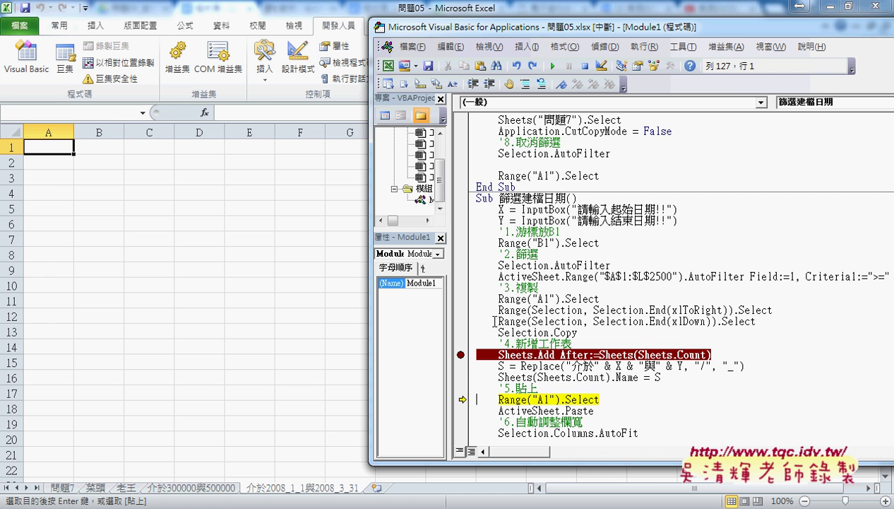
- Clear the Sheets.Add breakpoint, run the macro to completion, check the filtered sheet, return to 問題7
{"action": "left_click", "coordinate": [461, 354]}
{"action": "left_click", "coordinate": [551, 65]}
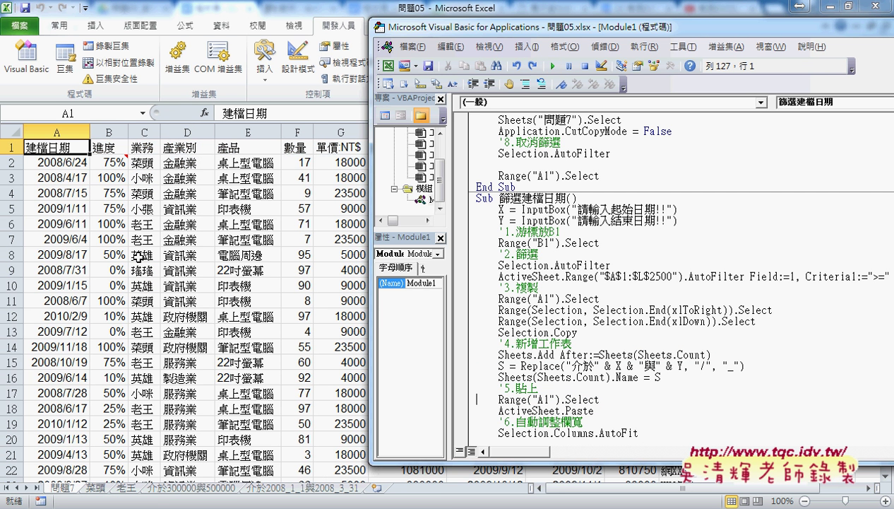
{"action": "left_click", "coordinate": [300, 487]}
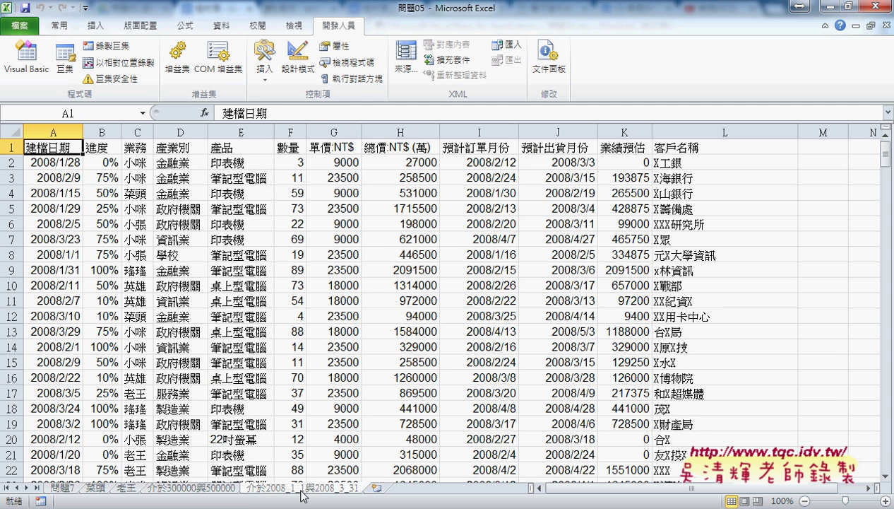
{"action": "left_click", "coordinate": [63, 163]}
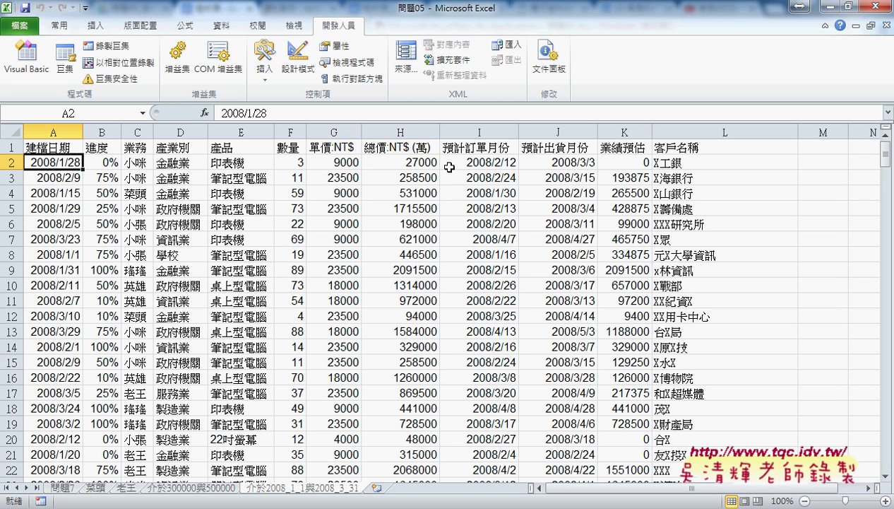
{"action": "left_click", "coordinate": [62, 488]}
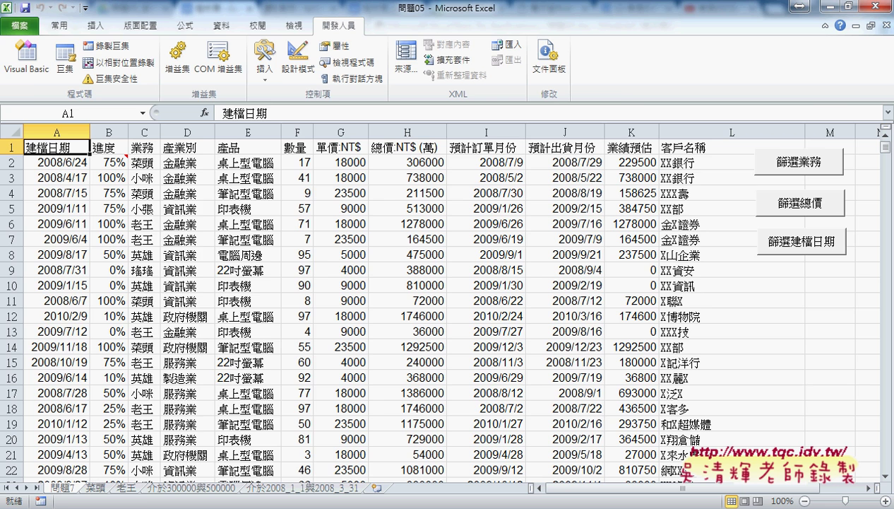
{"action": "key", "text": "alt+Tab"}
{"action": "scroll", "coordinate": [376, 292], "scroll_direction": "down", "scroll_amount": 3}
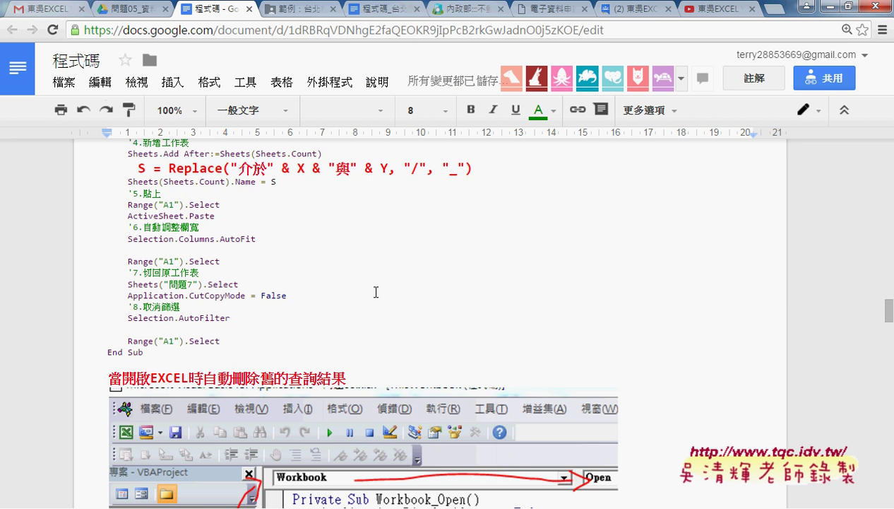
{"action": "scroll", "coordinate": [376, 292], "scroll_direction": "down", "scroll_amount": 1}
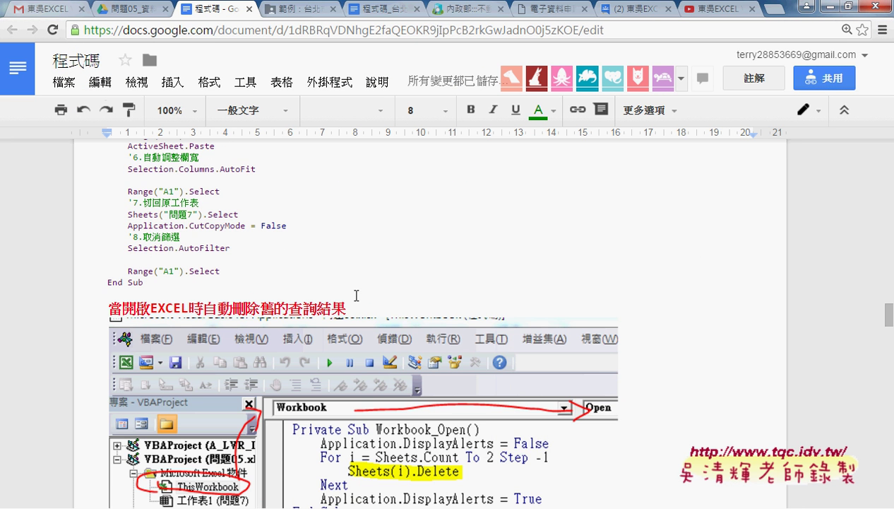
{"action": "left_click_drag", "start_coordinate": [164, 308], "coordinate": [346, 309]}
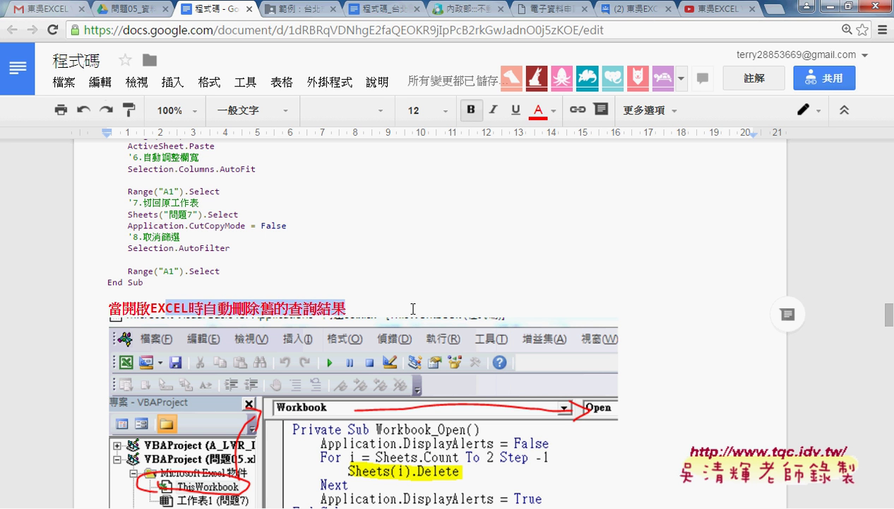
{"action": "left_click", "coordinate": [199, 501]}
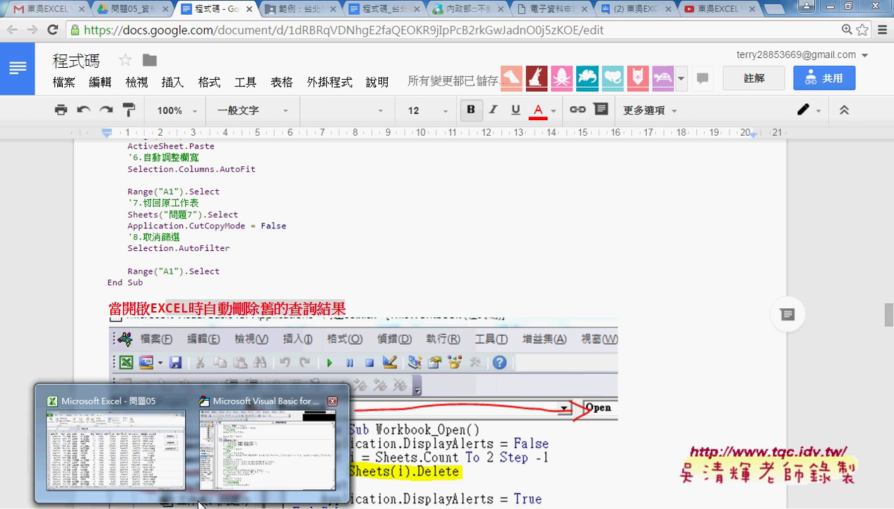
{"action": "left_click", "coordinate": [134, 480]}
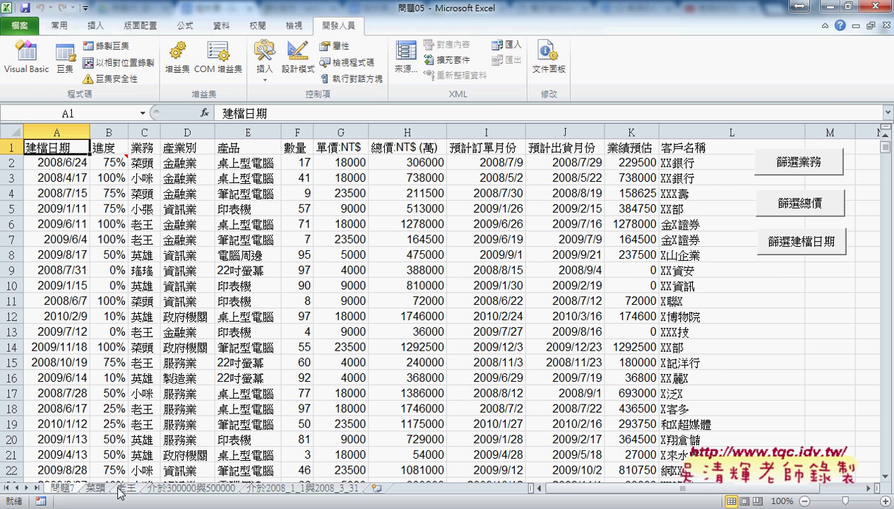
- Open the ThisWorkbook module and pick Workbook from the object list to insert Workbook_Open
{"action": "left_click", "coordinate": [32, 71]}
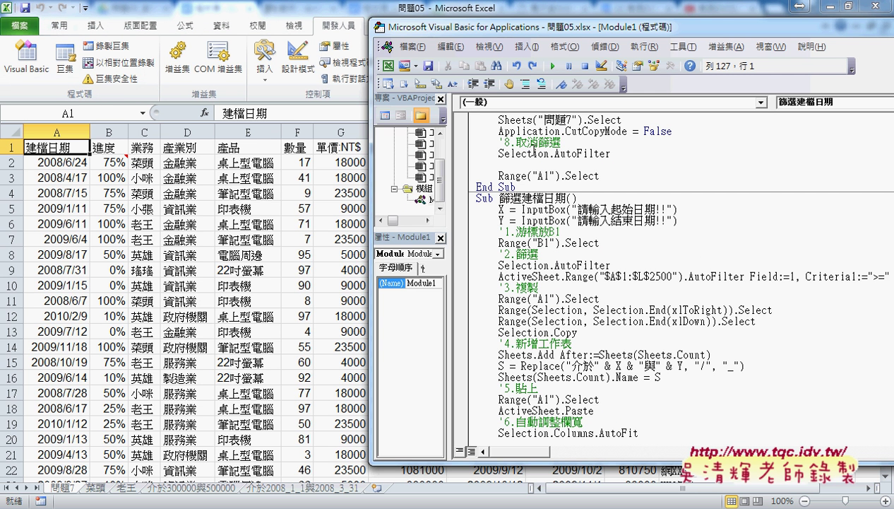
{"action": "left_click_drag", "start_coordinate": [416, 232], "coordinate": [419, 345]}
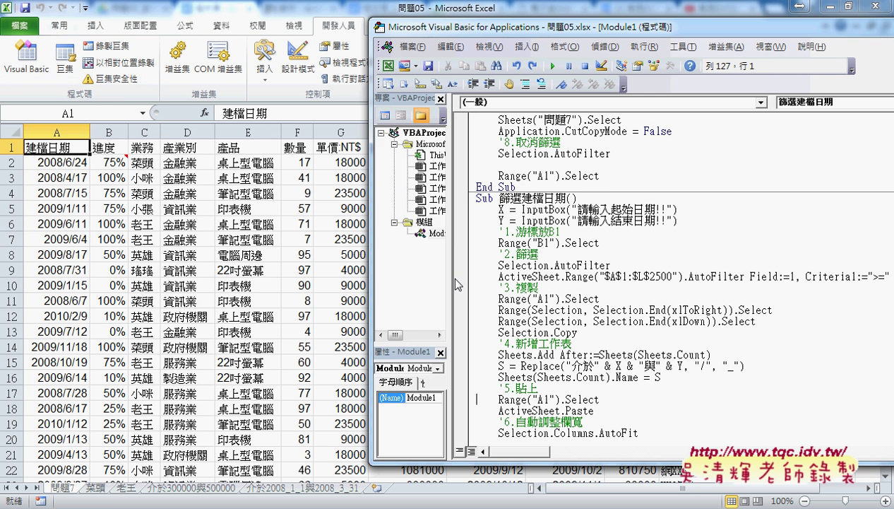
{"action": "left_click_drag", "start_coordinate": [450, 276], "coordinate": [555, 265]}
{"action": "double_click", "coordinate": [460, 155]}
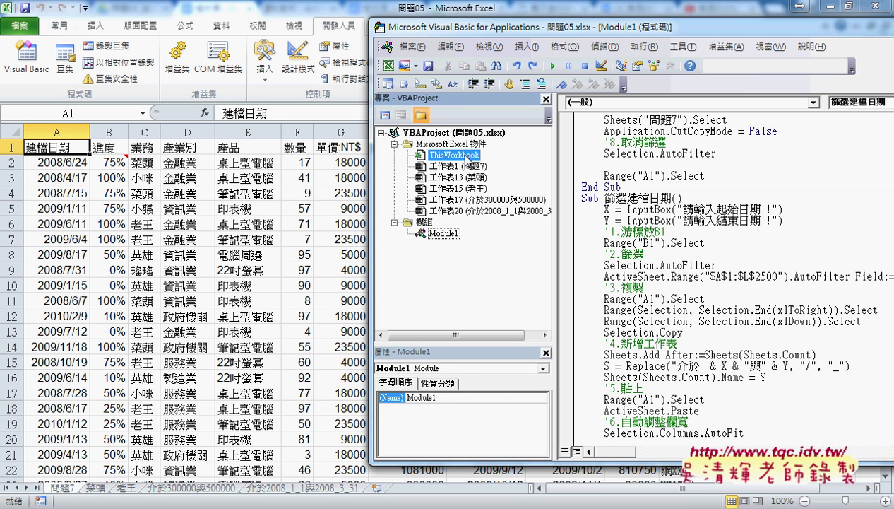
{"action": "left_click", "coordinate": [618, 106]}
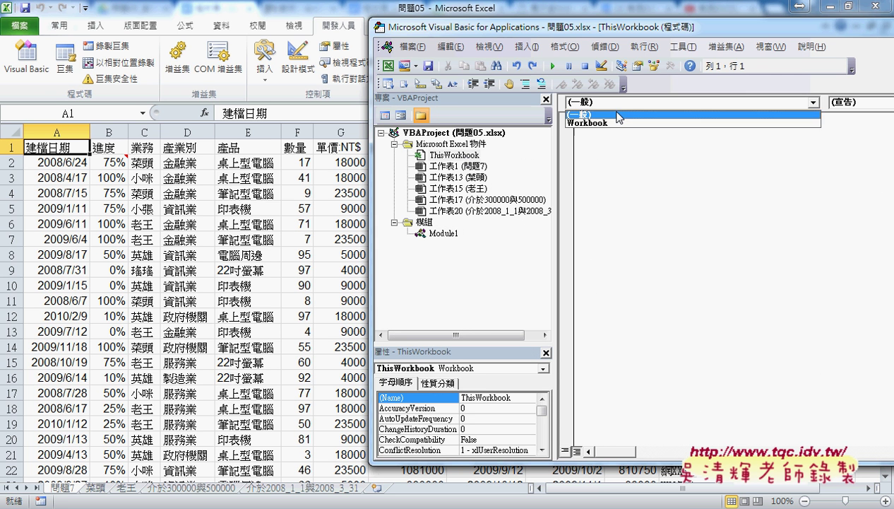
{"action": "left_click", "coordinate": [618, 114]}
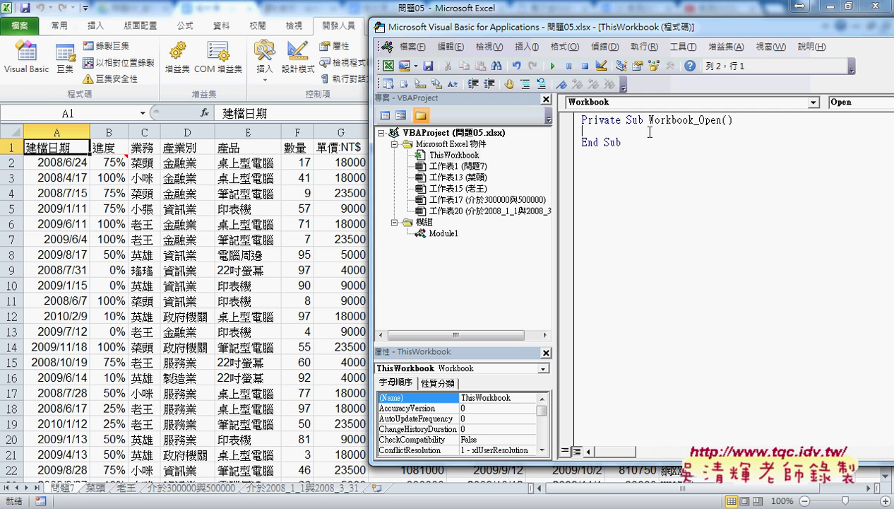